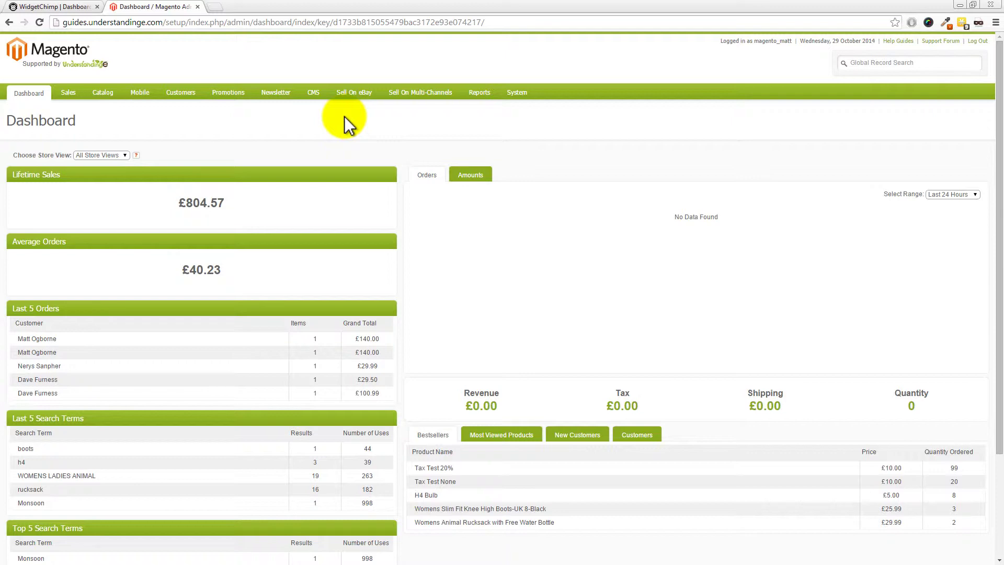
Go to M2E Pro's Sell On eBay Configuration and show the Policies list filtered to eBay AU.
{"action": "mouse_move", "coordinate": [358, 102]}
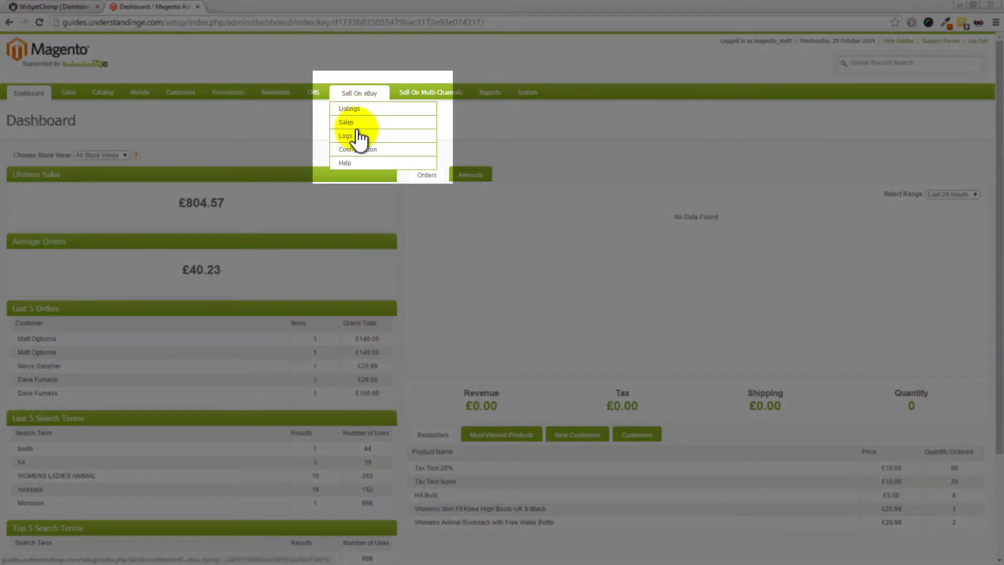
{"action": "left_click", "coordinate": [355, 149]}
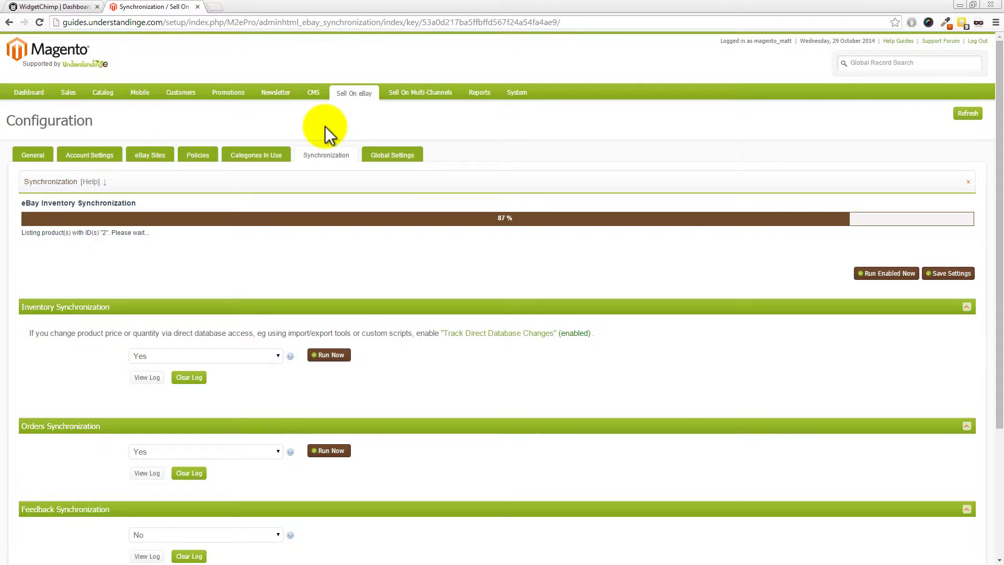
{"action": "left_click", "coordinate": [201, 158]}
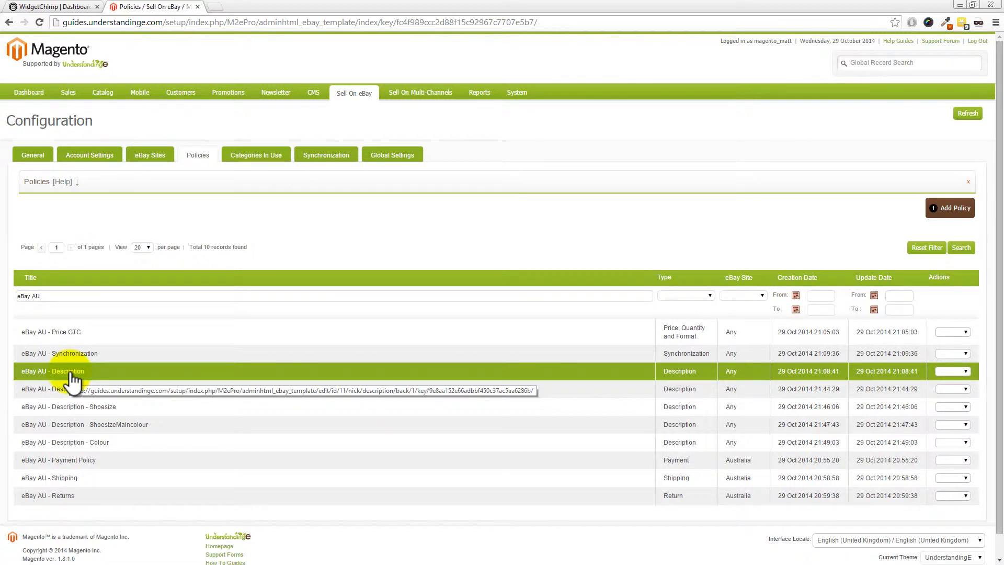
Open the eBay AU - Description policy and change its Description Source to Custom Description.
{"action": "left_click", "coordinate": [72, 374]}
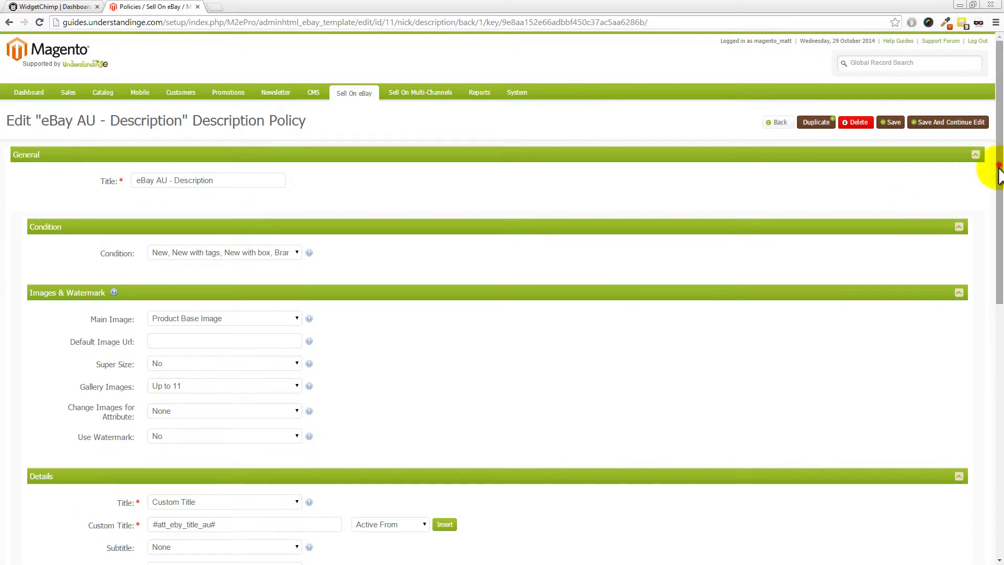
{"action": "left_click_drag", "start_coordinate": [998, 175], "coordinate": [996, 344]}
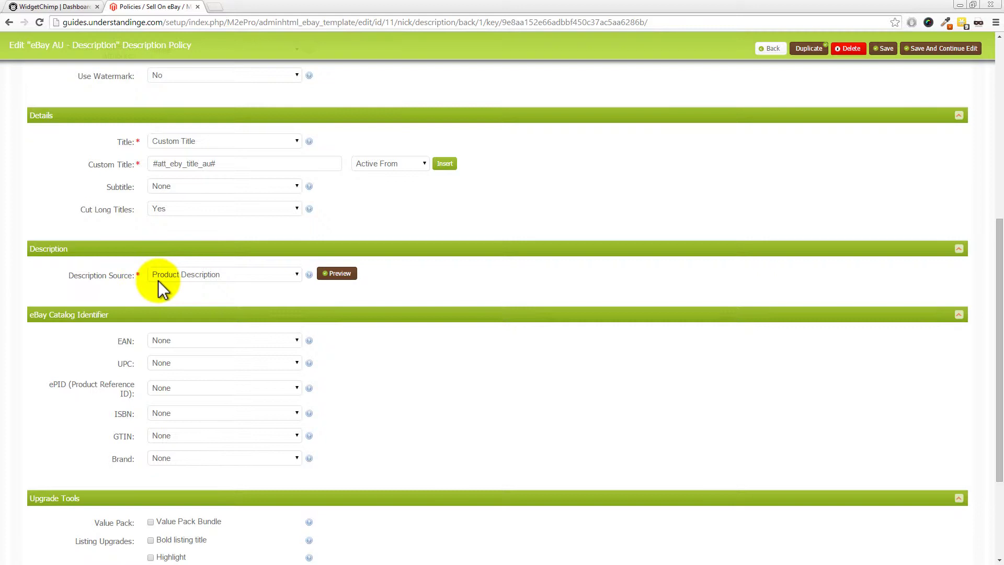
{"action": "left_click", "coordinate": [183, 276]}
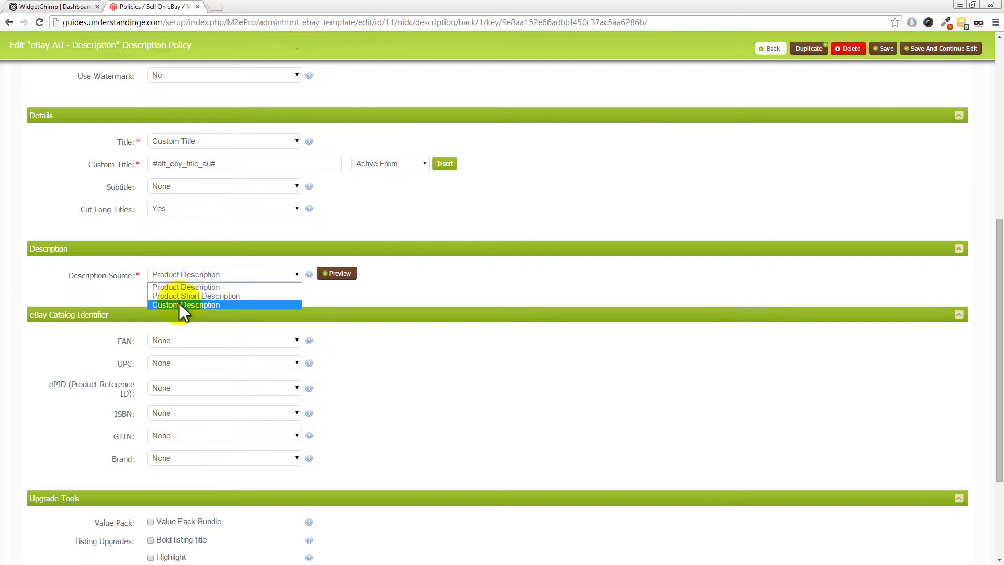
{"action": "left_click", "coordinate": [178, 302]}
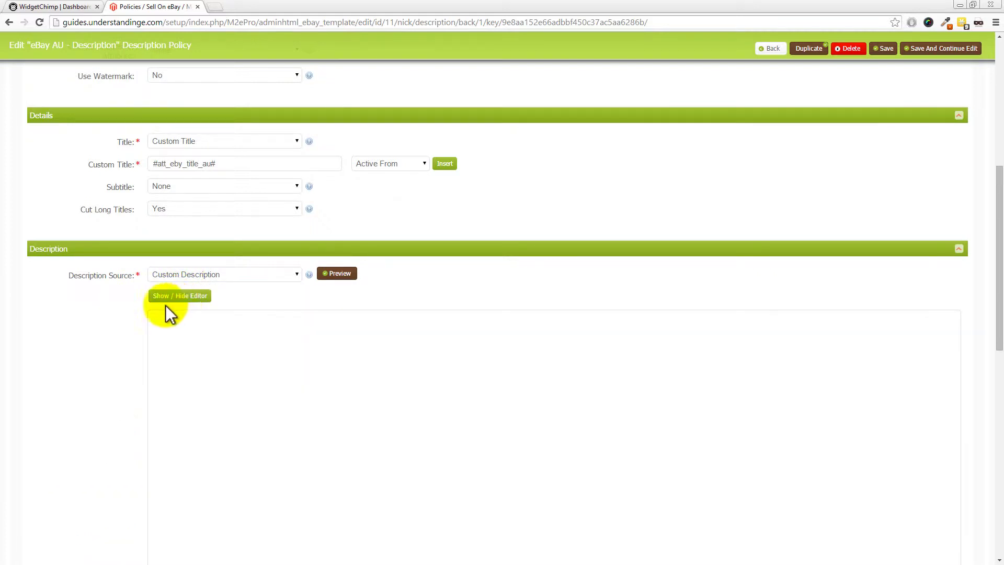
{"action": "scroll", "coordinate": [112, 306], "scroll_direction": "down", "scroll_amount": 1}
{"action": "scroll", "coordinate": [115, 313], "scroll_direction": "down", "scroll_amount": 1}
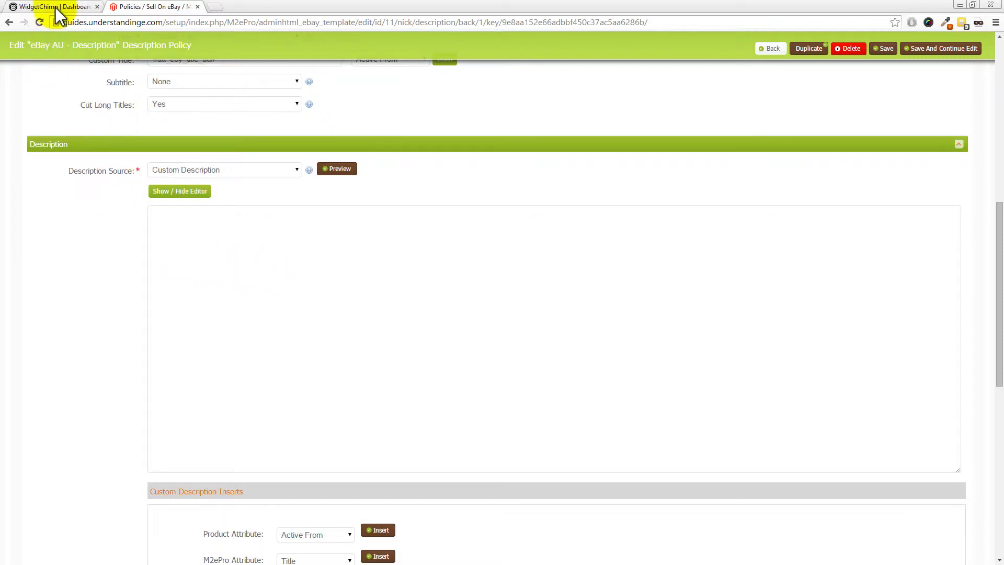
In WidgetChimp, go to the Responsive Template Builder templates list (UK M2EPro, Main, Test ES).
{"action": "left_click", "coordinate": [35, 8]}
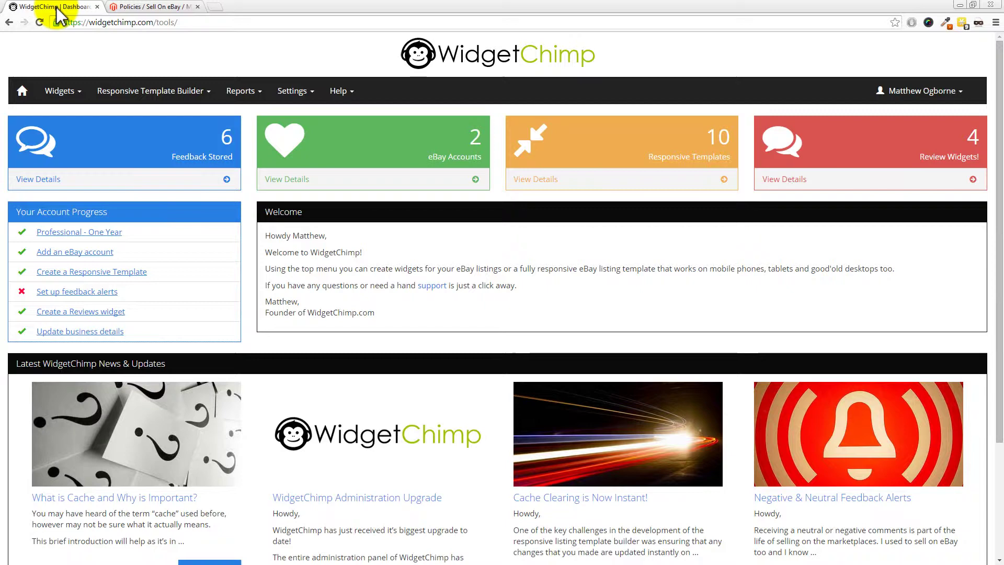
{"action": "left_click", "coordinate": [114, 94]}
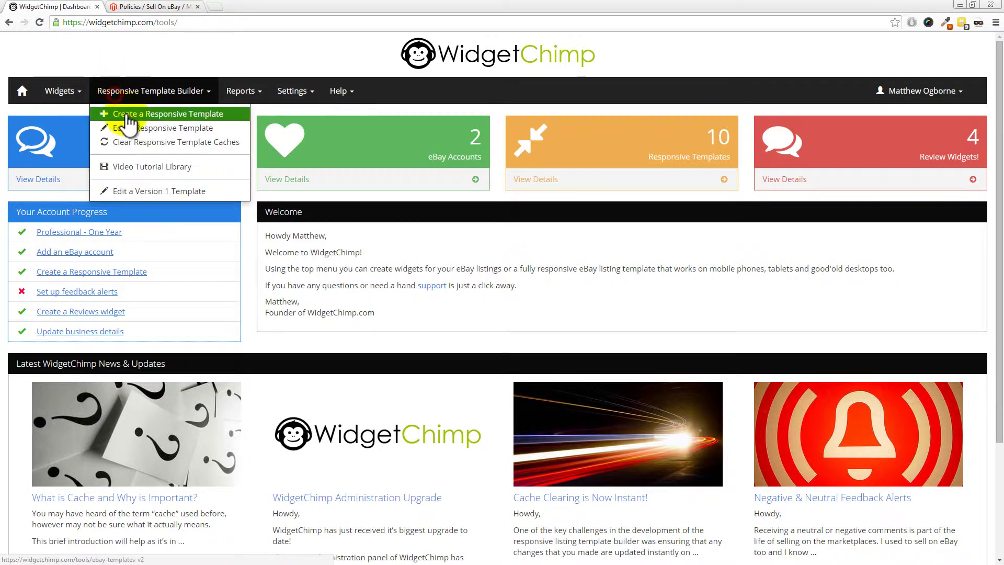
{"action": "left_click", "coordinate": [123, 127]}
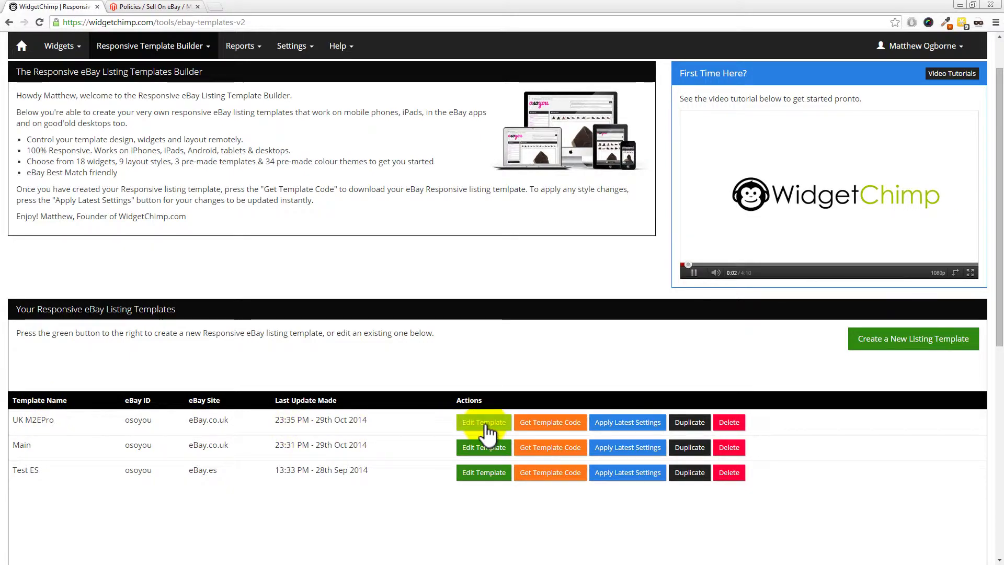
{"action": "left_click", "coordinate": [485, 423]}
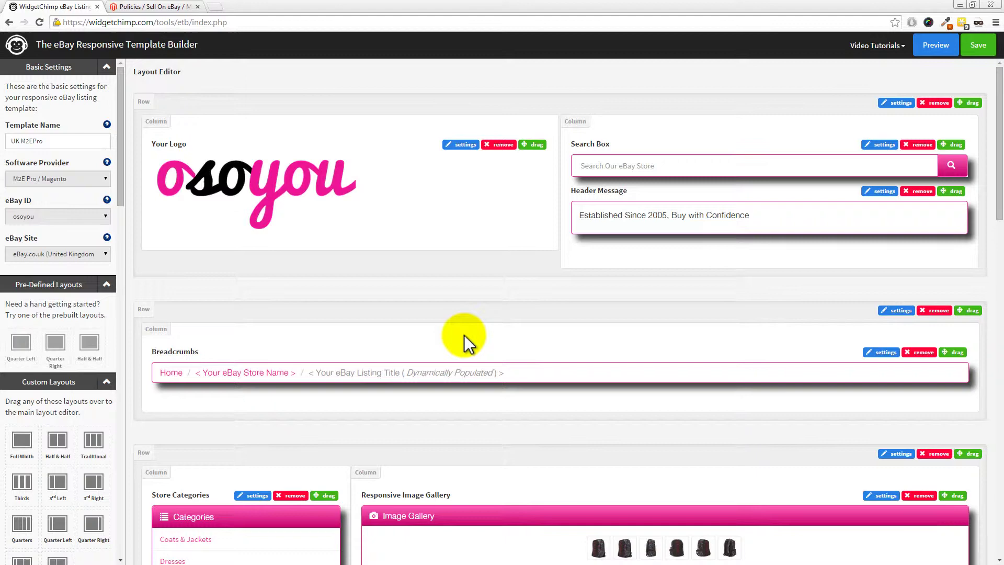
{"action": "scroll", "coordinate": [467, 342], "scroll_direction": "down", "scroll_amount": 2}
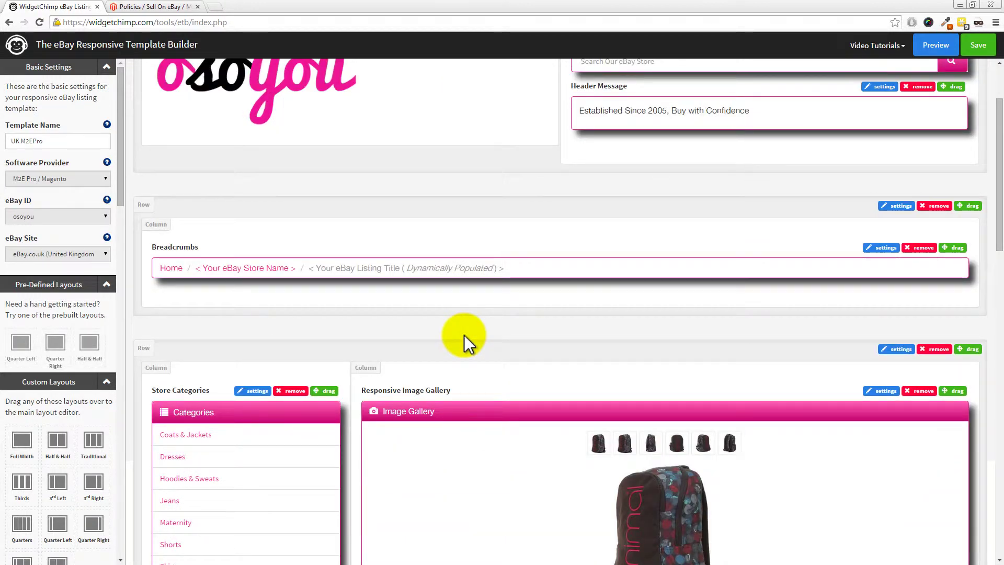
{"action": "scroll", "coordinate": [467, 343], "scroll_direction": "up", "scroll_amount": 2}
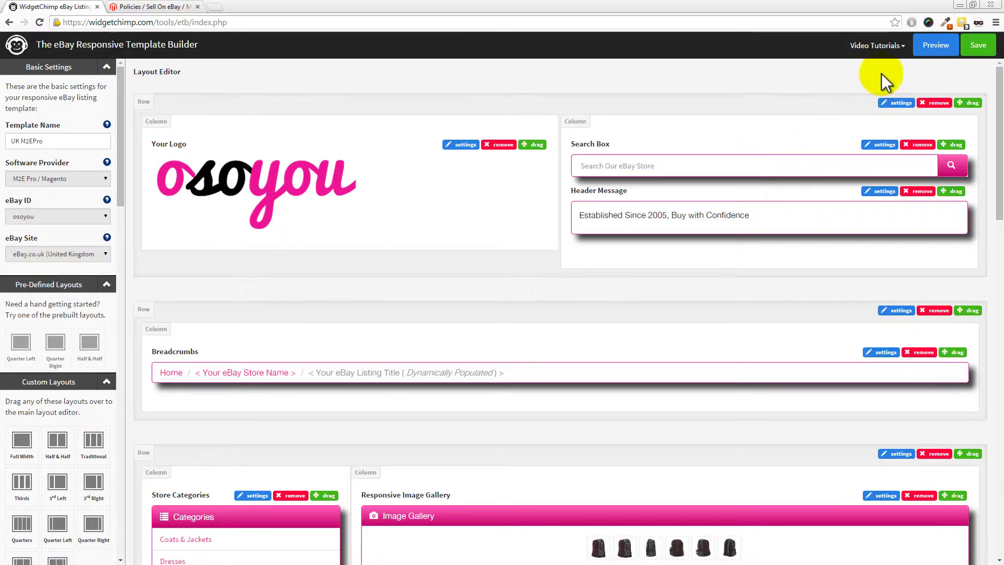
{"action": "left_click", "coordinate": [876, 46]}
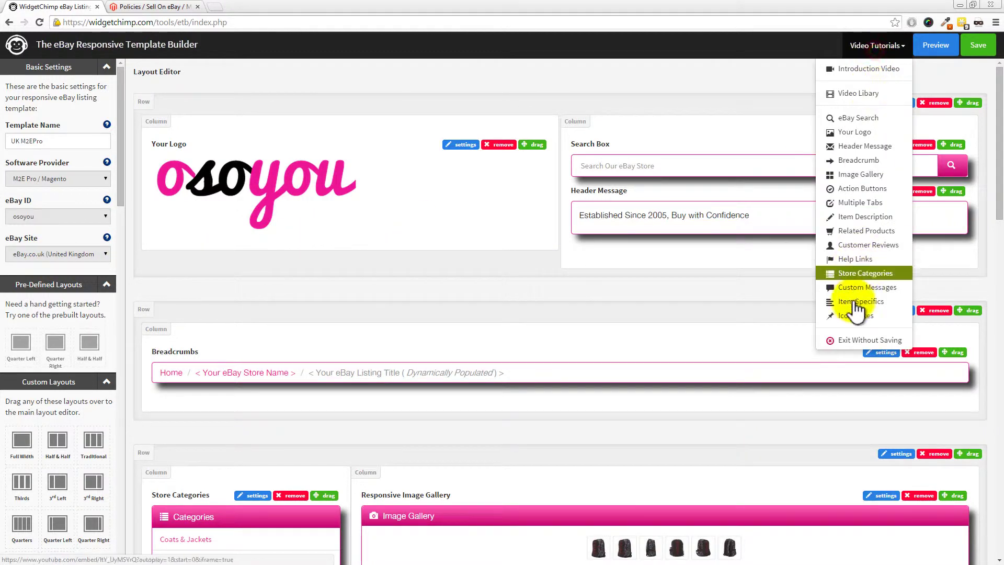
{"action": "left_click", "coordinate": [857, 340]}
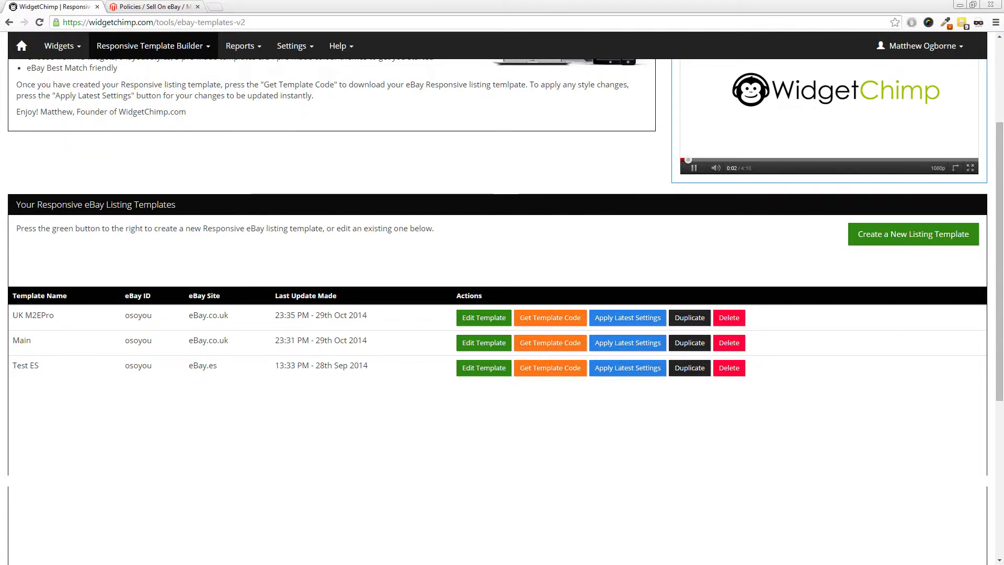
Duplicate UK M2EPro, open the copy for editing, and change its Template Name to 'AU M2EPro'.
{"action": "left_click", "coordinate": [691, 319]}
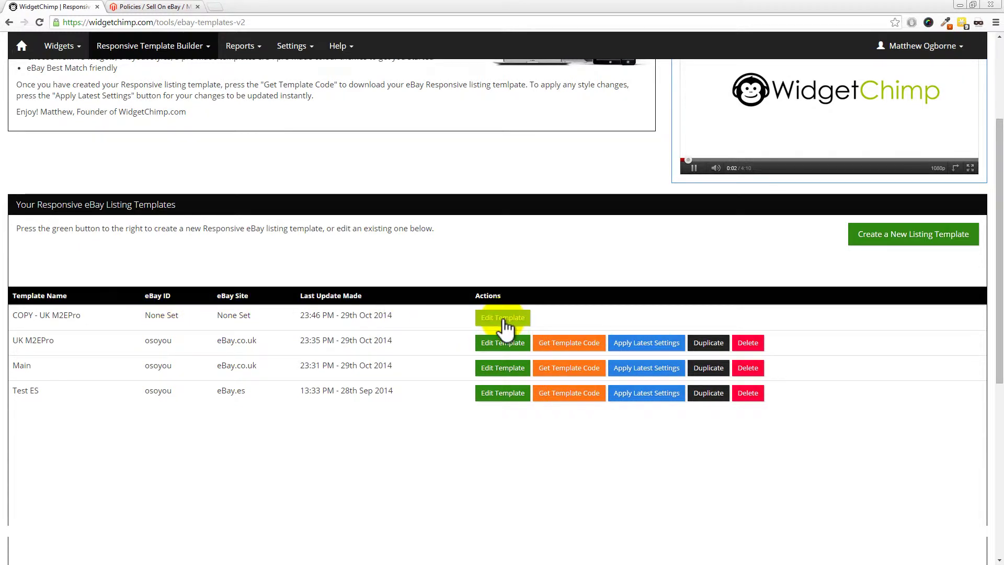
{"action": "left_click", "coordinate": [505, 320]}
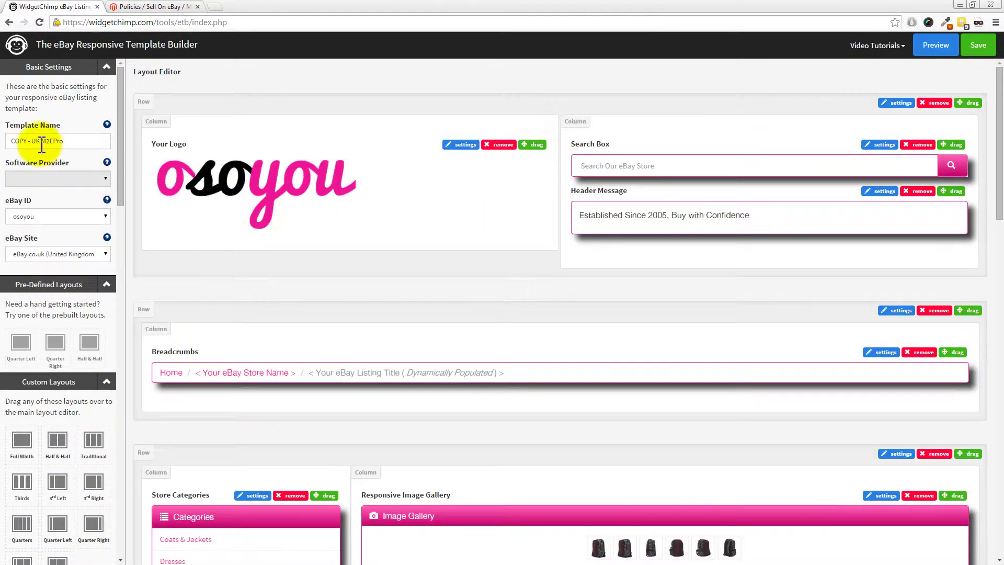
{"action": "left_click_drag", "start_coordinate": [31, 141], "coordinate": [5, 142]}
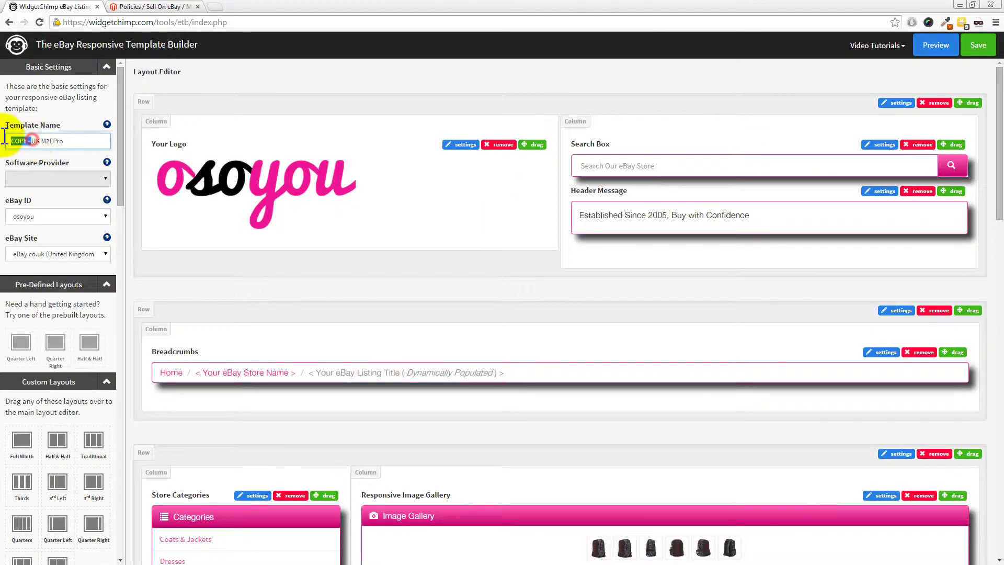
{"action": "key", "text": "Delete"}
{"action": "key", "text": "Delete"}
{"action": "key", "text": "Delete"}
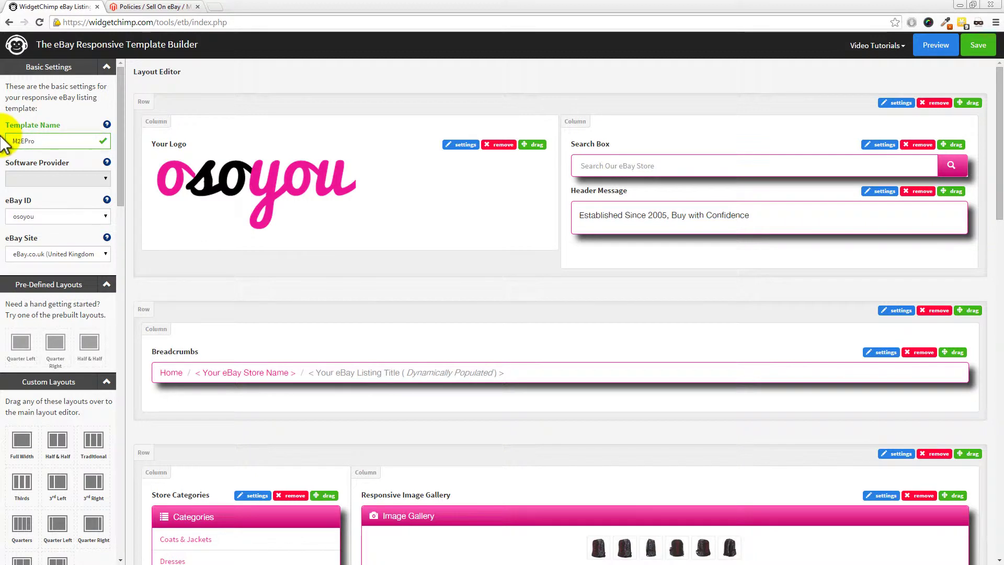
{"action": "type", "text": "AU"}
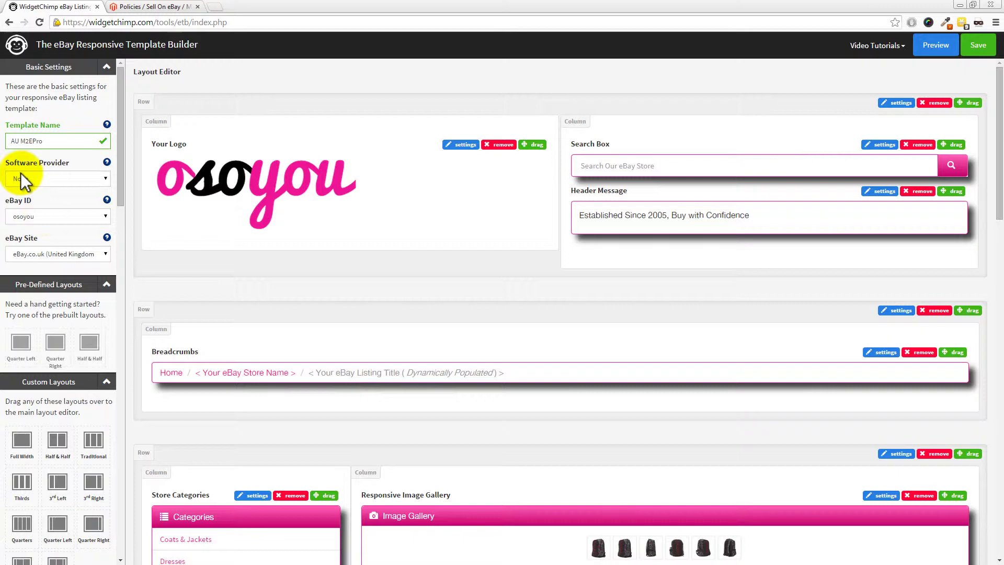
Choose M2E Pro / Magento as Software Provider and eBay.com.au (Australia) as the eBay Site.
{"action": "left_click", "coordinate": [43, 178]}
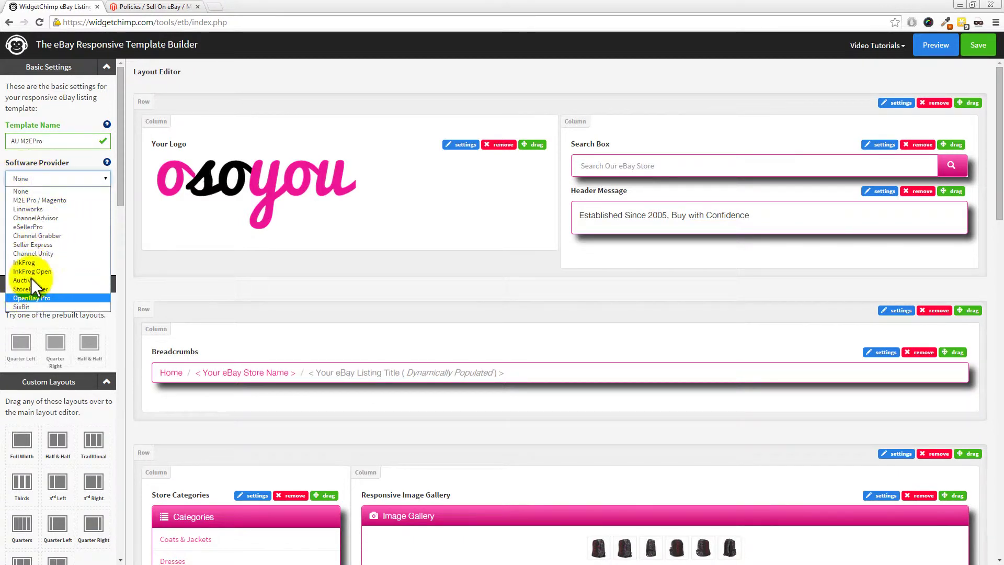
{"action": "left_click", "coordinate": [37, 200]}
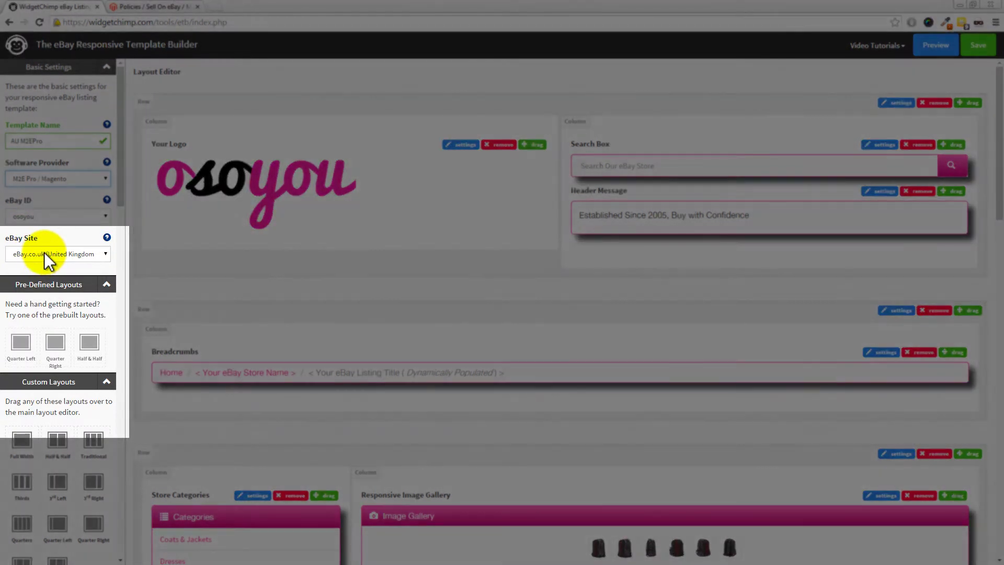
{"action": "left_click", "coordinate": [44, 252]}
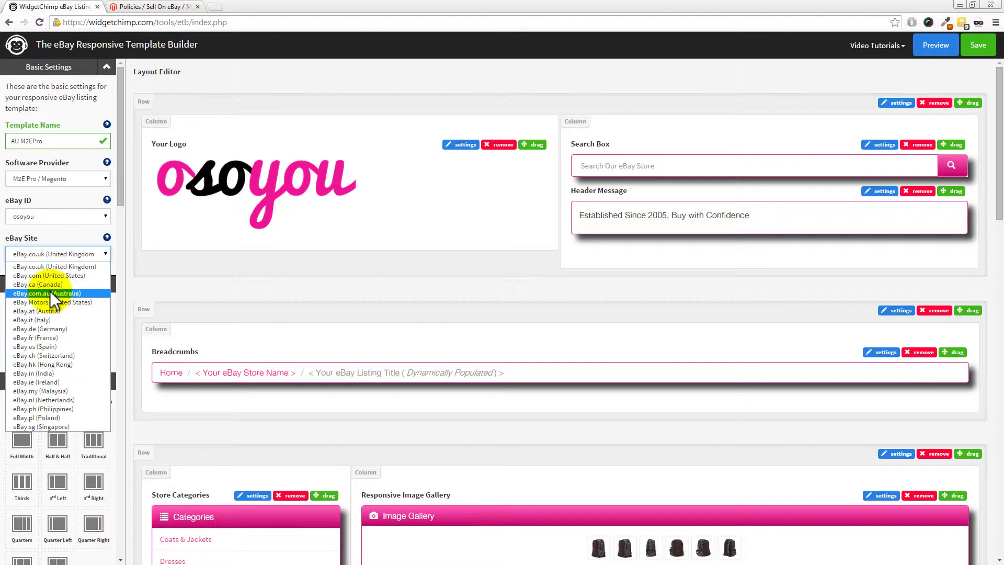
{"action": "left_click", "coordinate": [68, 293]}
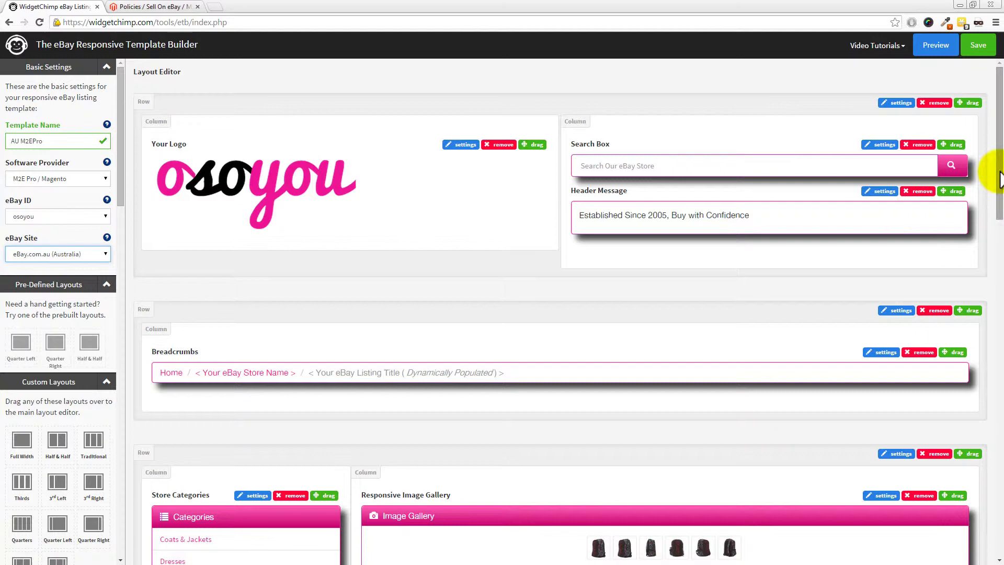
{"action": "left_click_drag", "start_coordinate": [997, 171], "coordinate": [999, 252]}
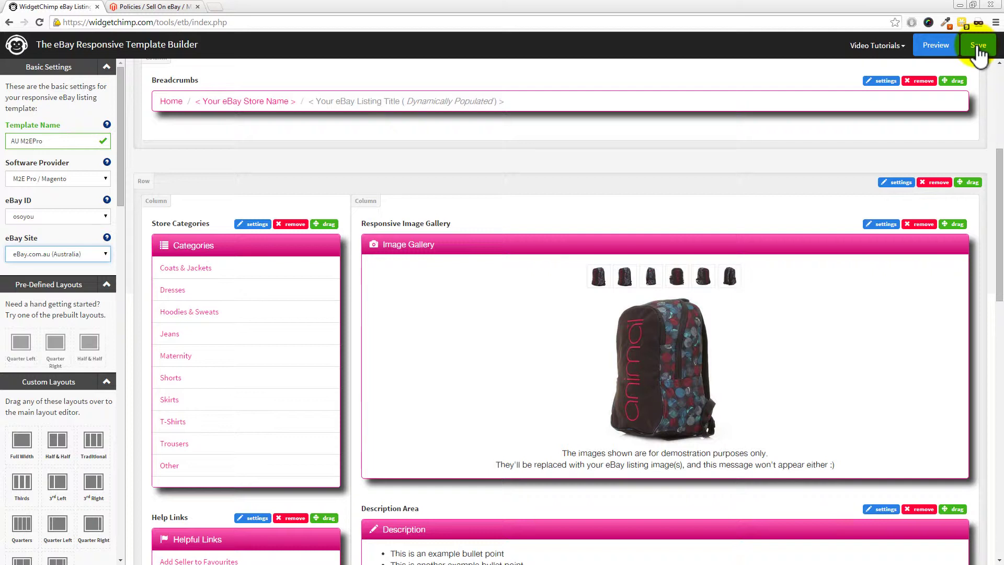
{"action": "left_click_drag", "start_coordinate": [435, 244], "coordinate": [385, 245]}
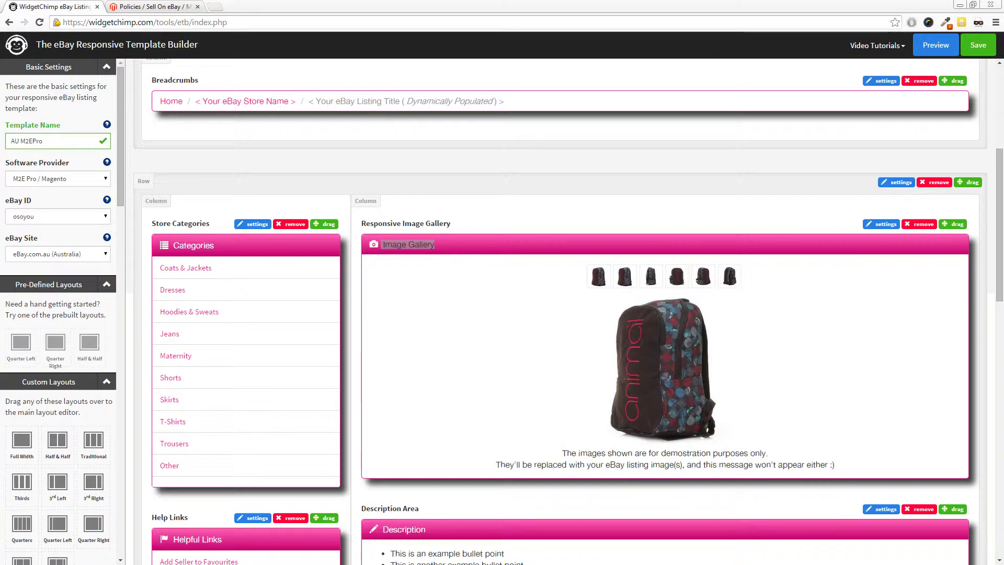
{"action": "left_click", "coordinate": [569, 231]}
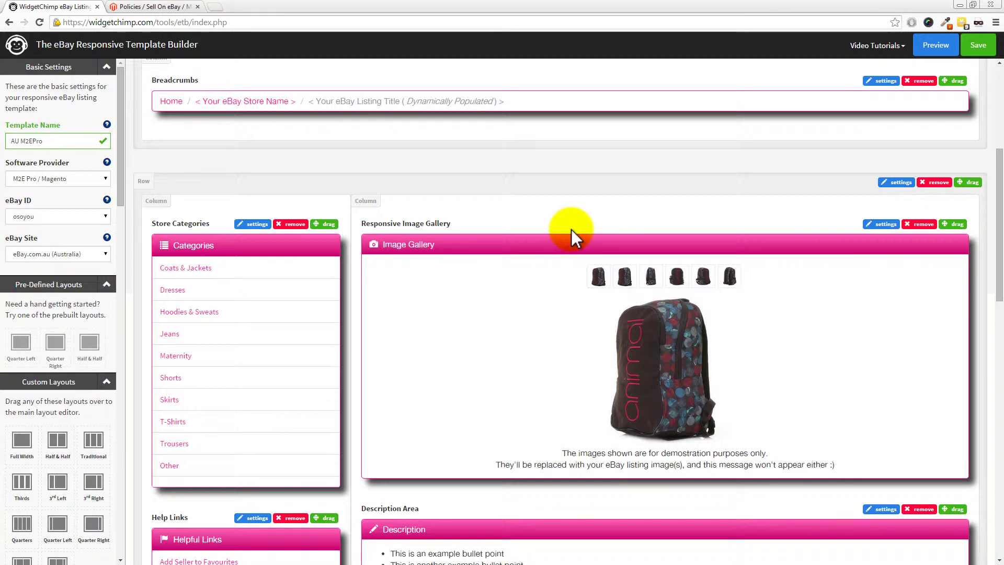
{"action": "left_click", "coordinate": [884, 224]}
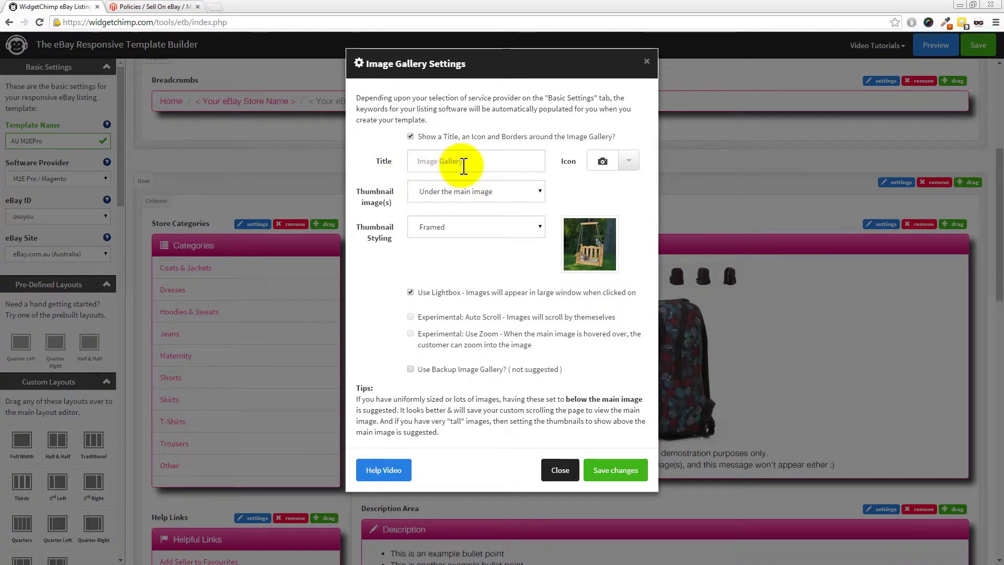
{"action": "left_click", "coordinate": [428, 164]}
{"action": "type", "text": "Bildergalerie"}
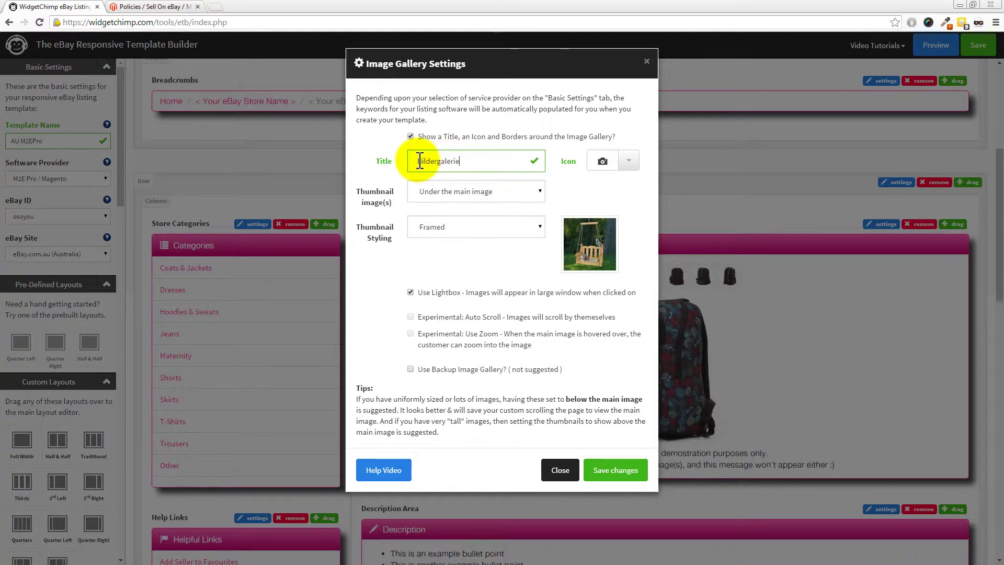
{"action": "left_click", "coordinate": [608, 472]}
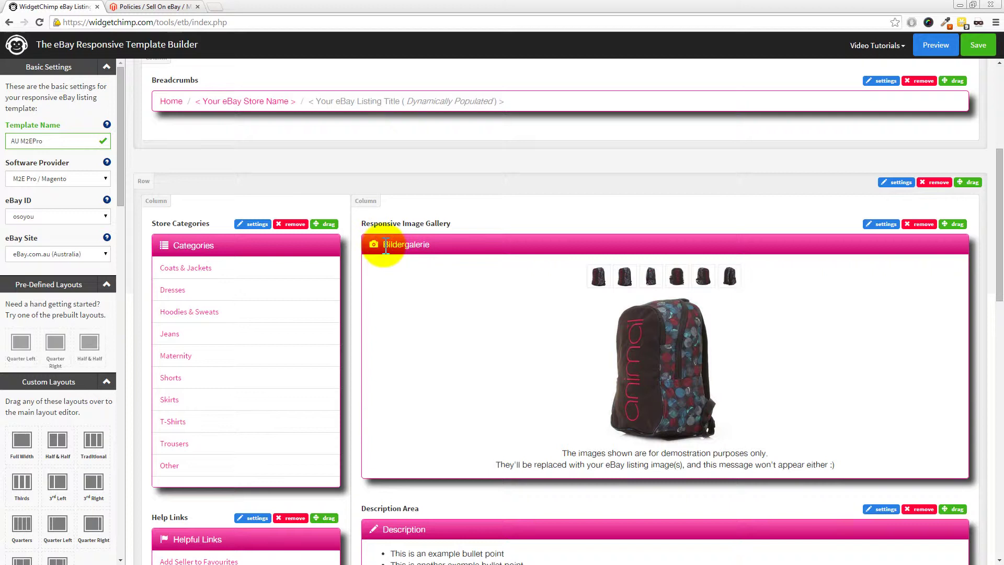
{"action": "left_click_drag", "start_coordinate": [385, 246], "coordinate": [434, 246]}
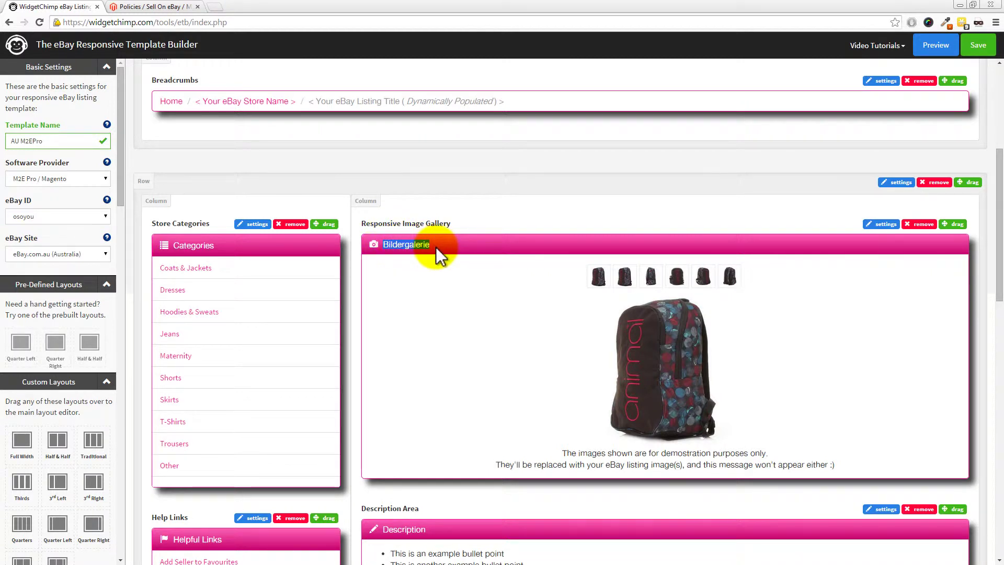
{"action": "left_click", "coordinate": [435, 247]}
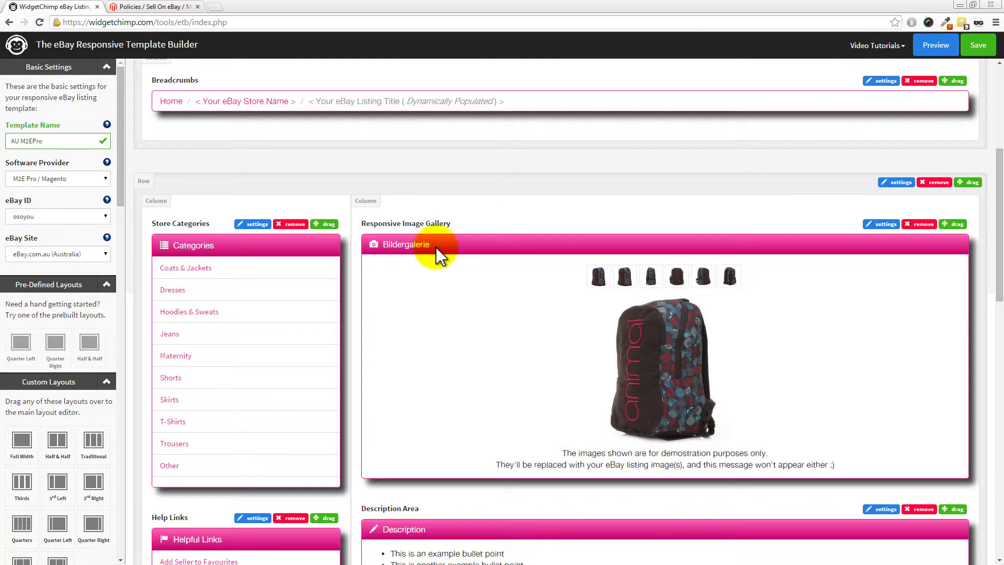
{"action": "left_click", "coordinate": [883, 224]}
{"action": "left_click_drag", "start_coordinate": [484, 161], "coordinate": [373, 160]}
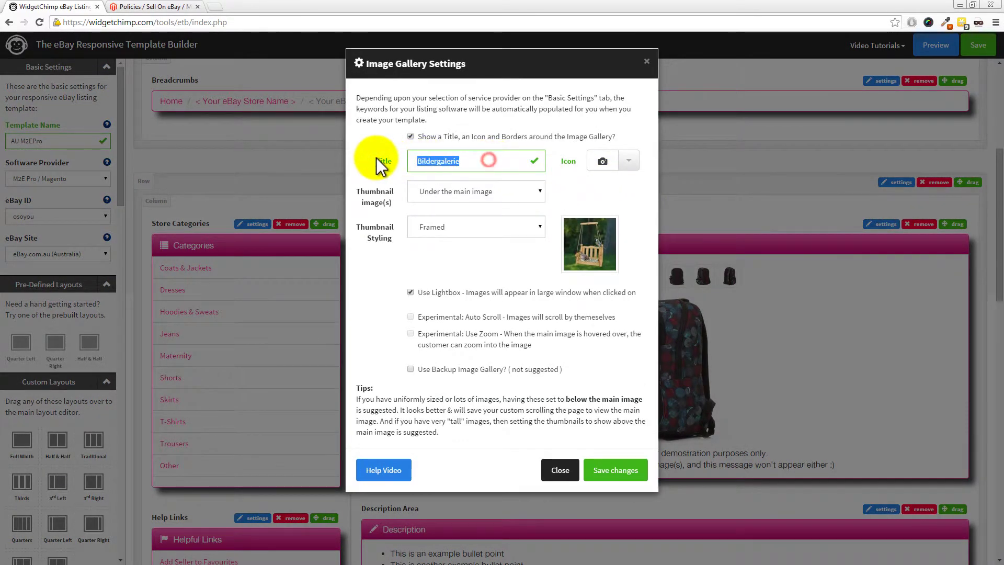
{"action": "key", "text": "BackSpace"}
{"action": "left_click", "coordinate": [610, 468]}
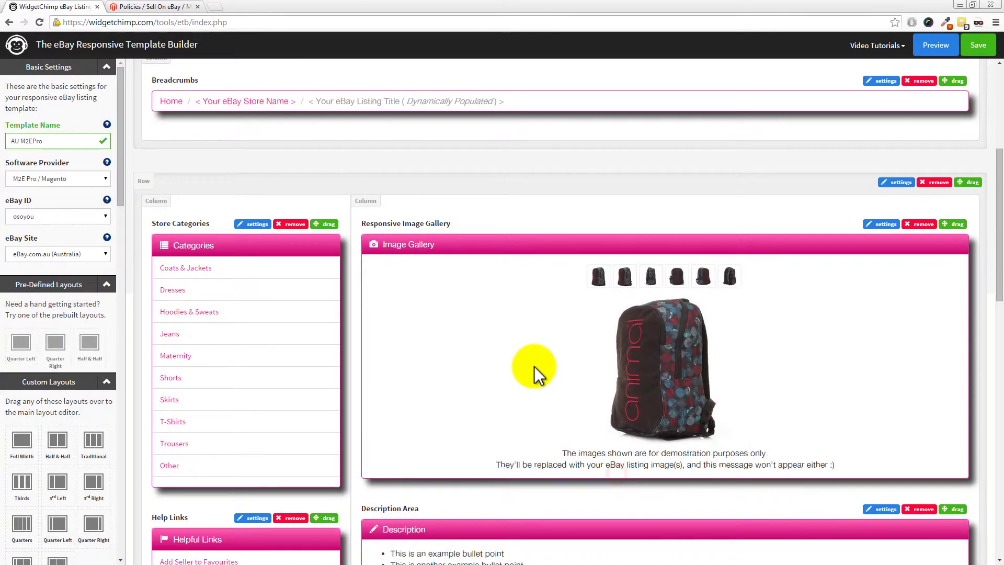
Place an Action Buttons widget above the Description Area and set its alignment to Center.
{"action": "scroll", "coordinate": [366, 369], "scroll_direction": "down", "scroll_amount": 4}
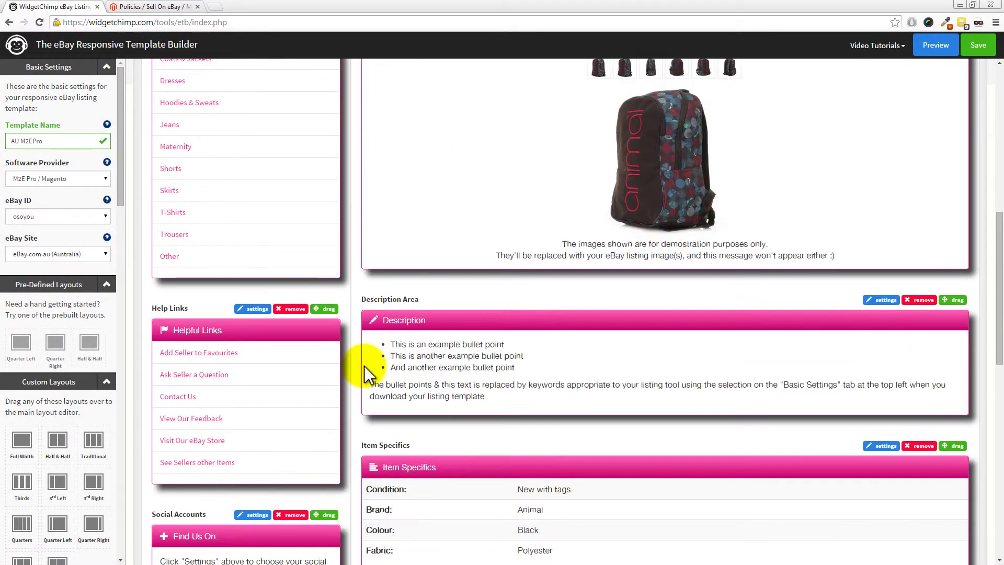
{"action": "scroll", "coordinate": [84, 433], "scroll_direction": "down", "scroll_amount": 7}
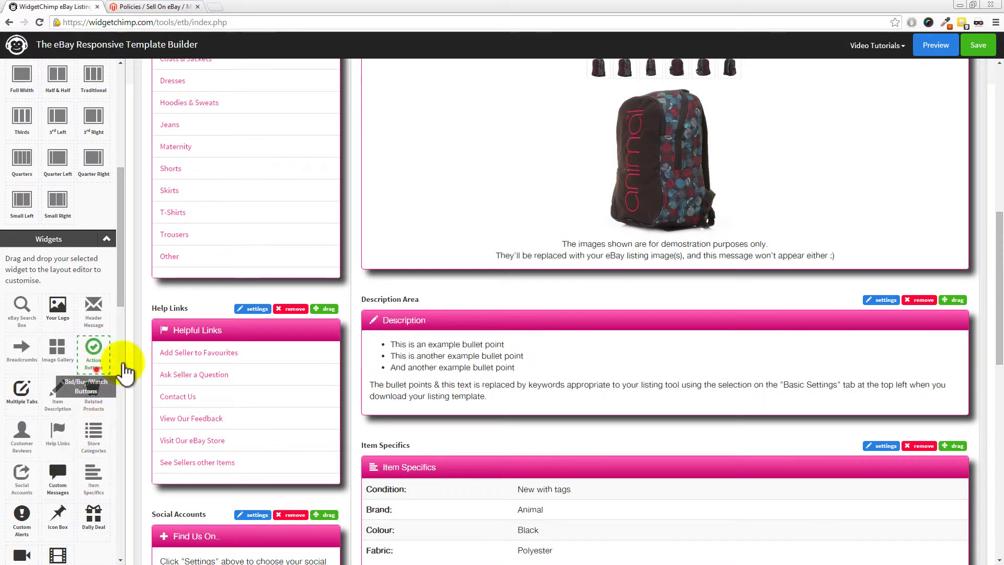
{"action": "left_click_drag", "start_coordinate": [93, 349], "coordinate": [491, 322]}
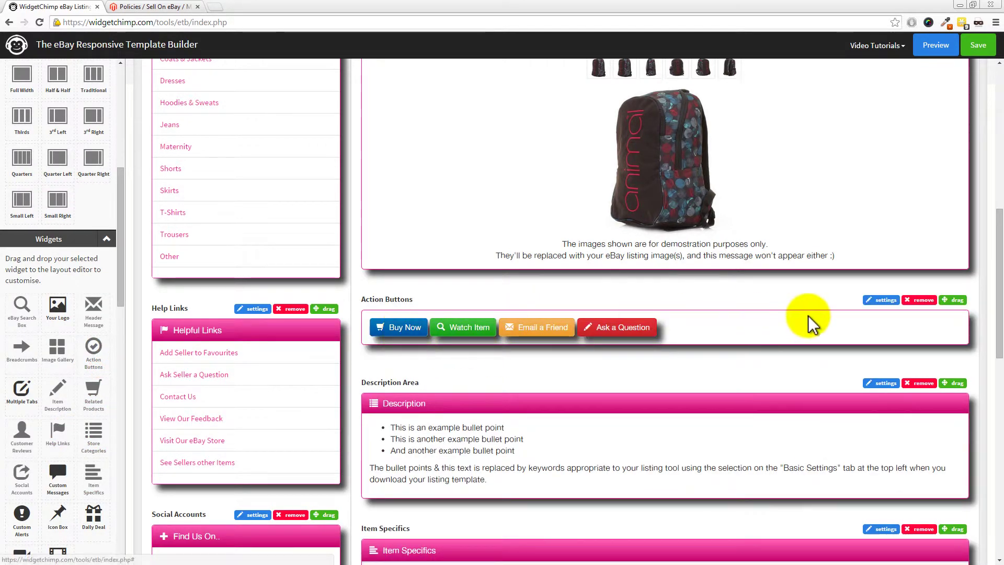
{"action": "left_click", "coordinate": [878, 300]}
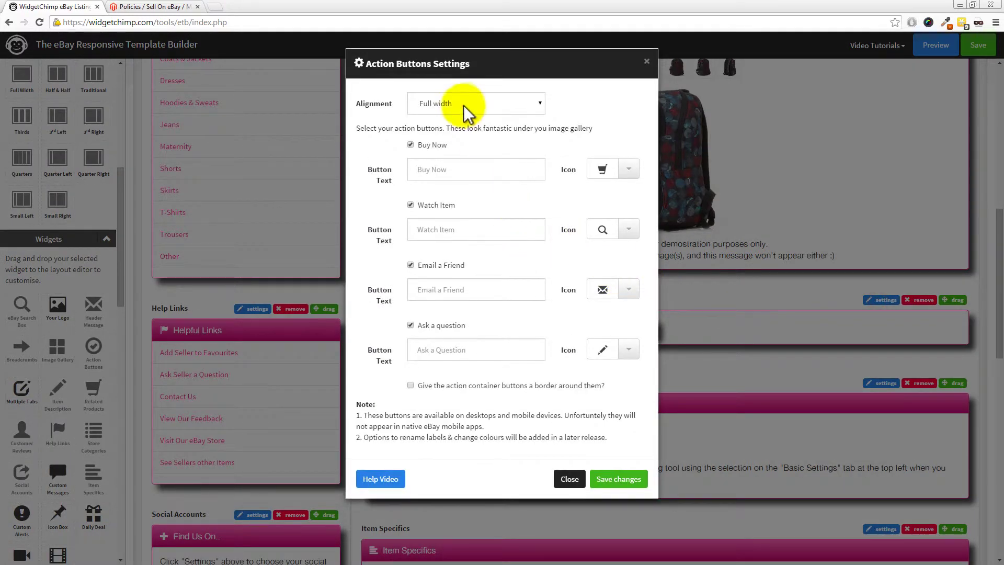
{"action": "left_click", "coordinate": [460, 103]}
{"action": "left_click", "coordinate": [445, 150]}
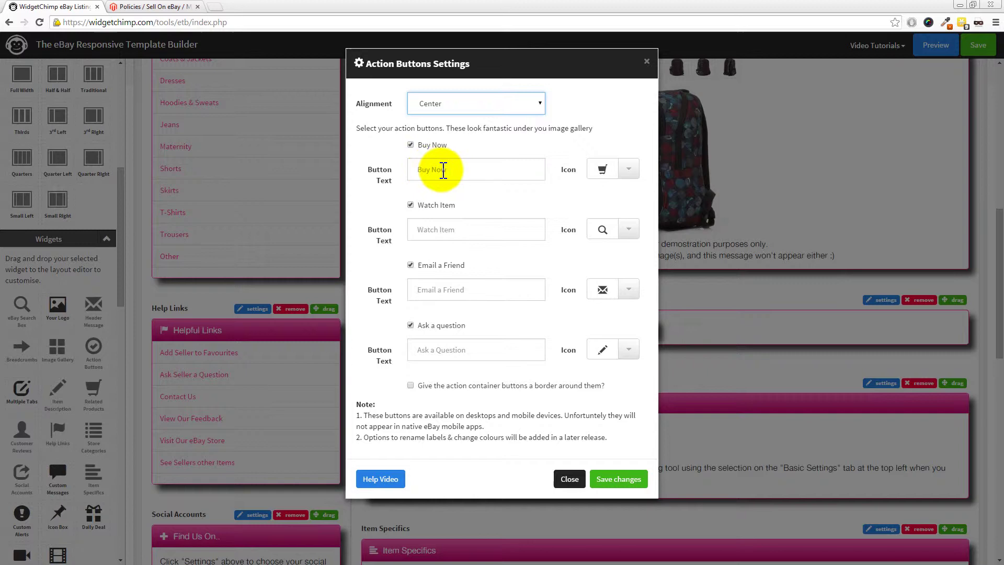
Try a 'Howdy!' label on the first button, revert it to Buy Now, and save the template.
{"action": "left_click", "coordinate": [442, 169]}
{"action": "type", "text": "Howdy!"}
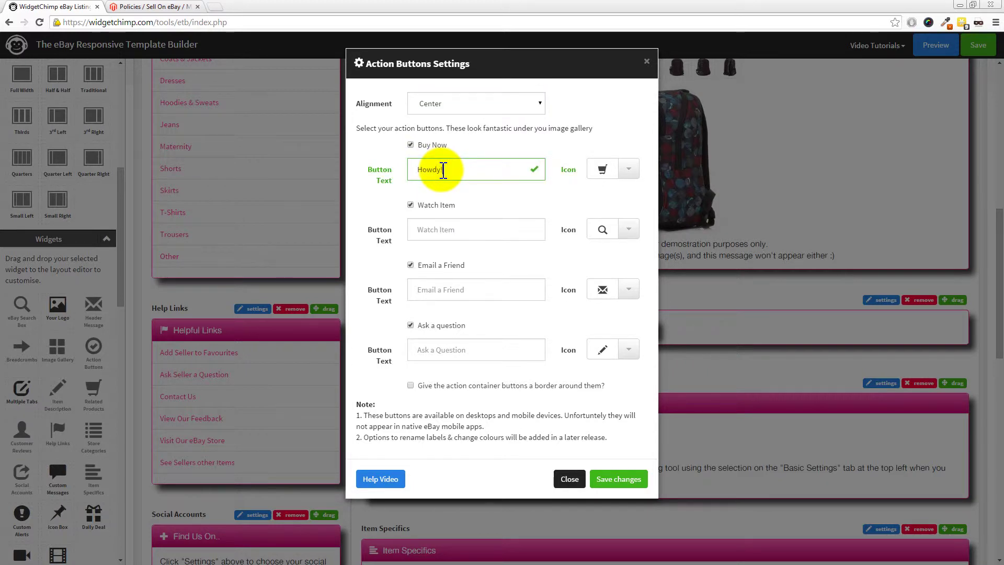
{"action": "left_click", "coordinate": [622, 479]}
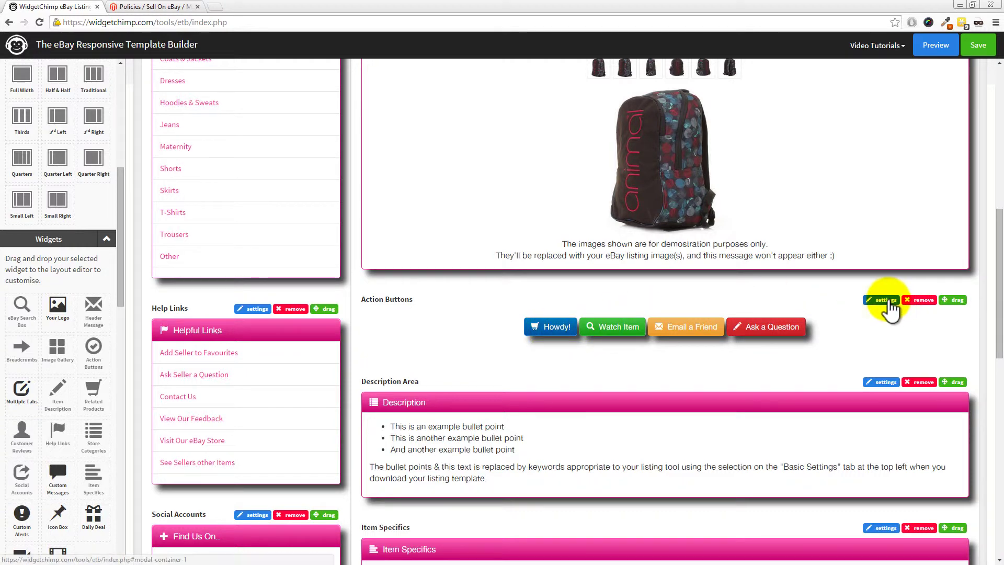
{"action": "left_click", "coordinate": [883, 300]}
{"action": "left_click_drag", "start_coordinate": [460, 167], "coordinate": [381, 179]}
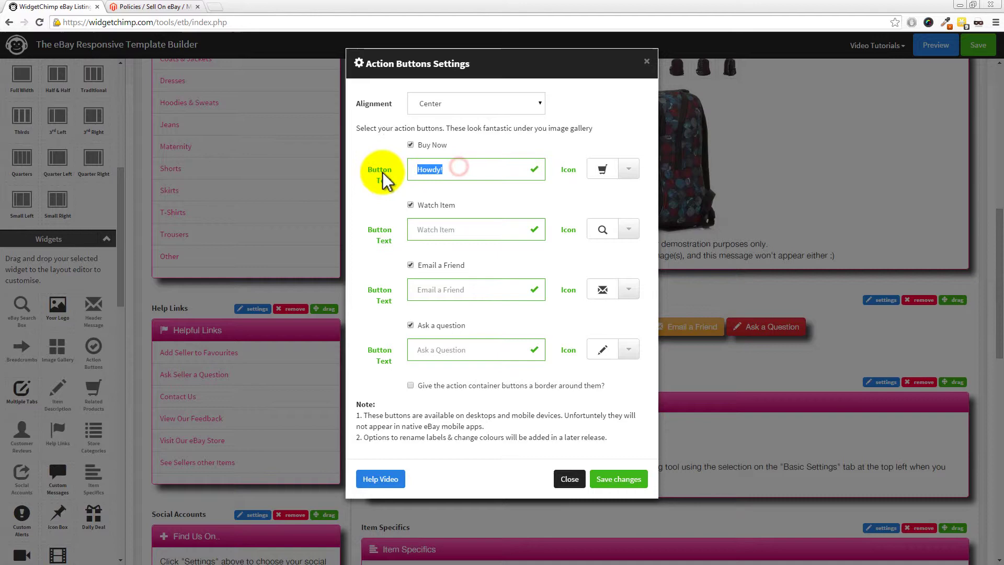
{"action": "key", "text": "BackSpace"}
{"action": "left_click", "coordinate": [619, 480]}
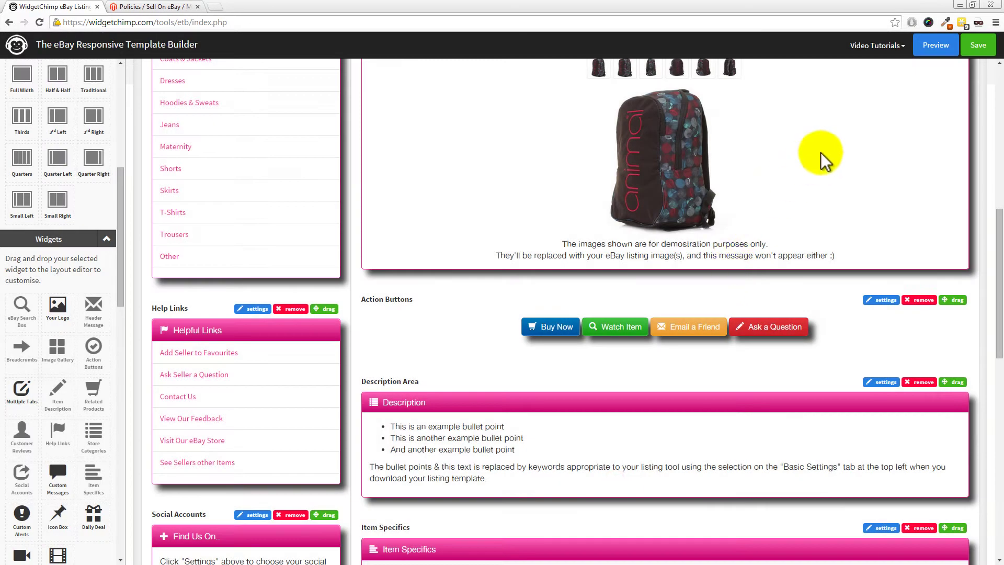
{"action": "left_click", "coordinate": [979, 46]}
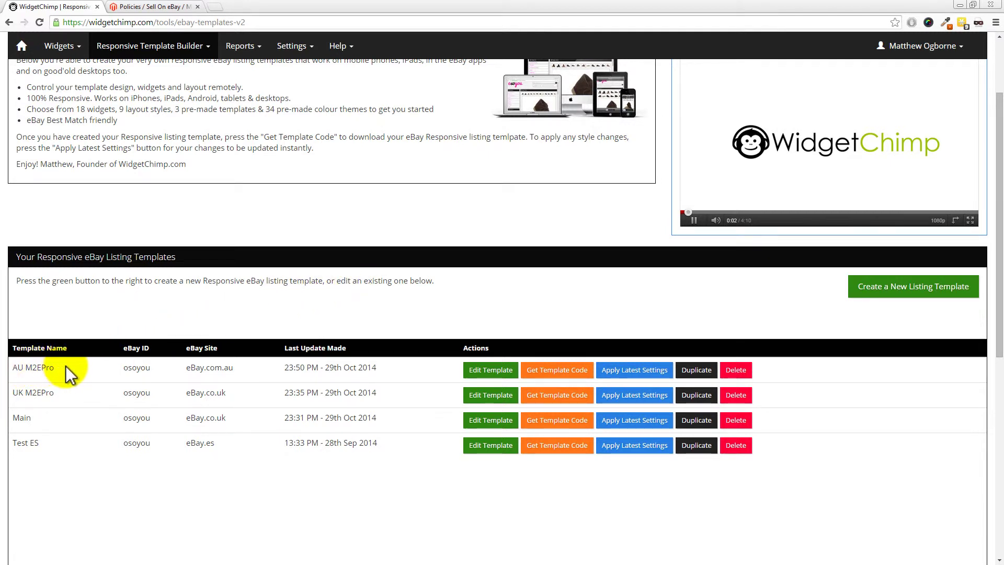
Get the AU M2EPro template code, download it as a TEXT file, and open the .txt.
{"action": "left_click", "coordinate": [553, 371]}
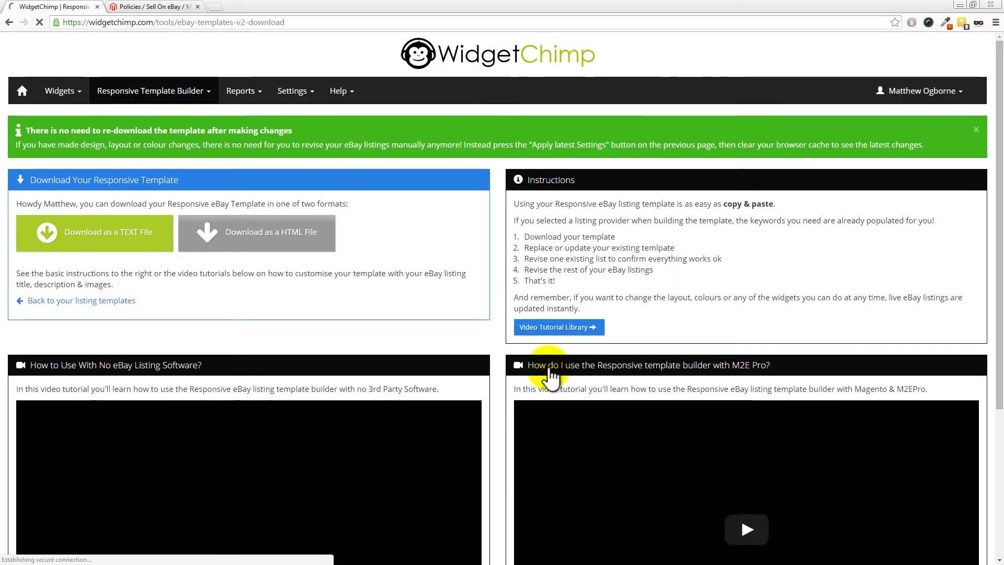
{"action": "left_click", "coordinate": [118, 244]}
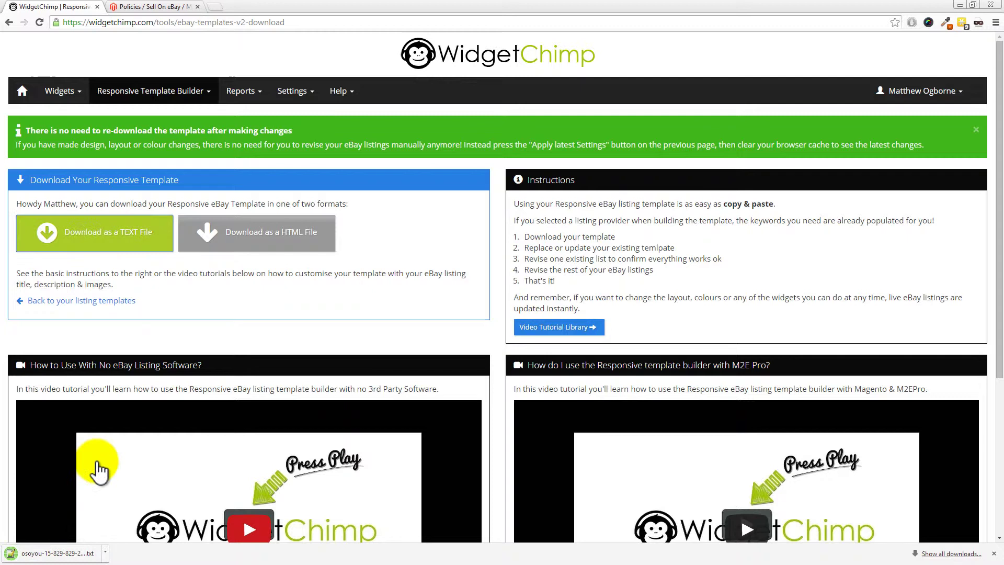
{"action": "left_click", "coordinate": [63, 553]}
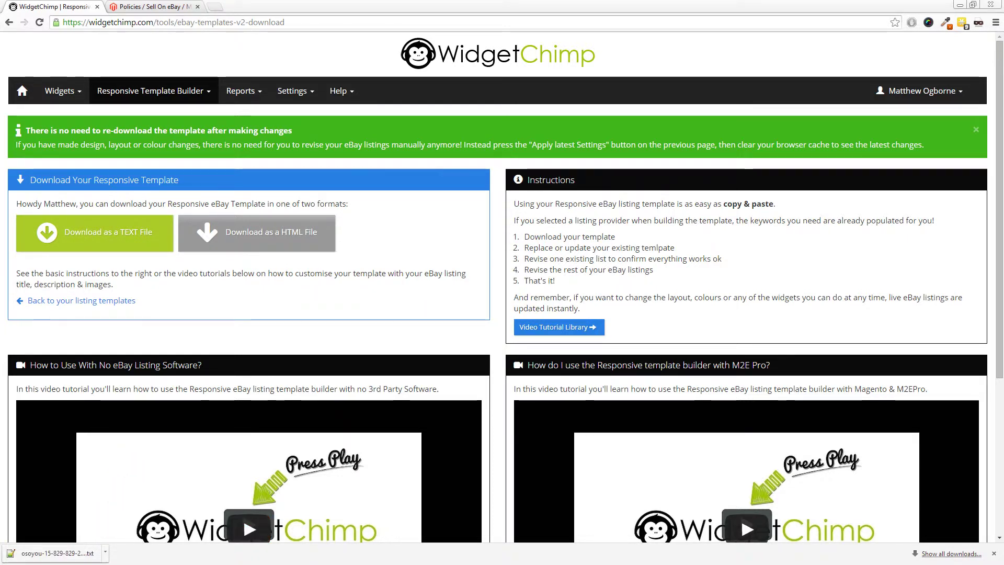
Paste the template code into the eBay AU - Description custom description, then save and confirm the policy.
{"action": "left_click", "coordinate": [155, 7]}
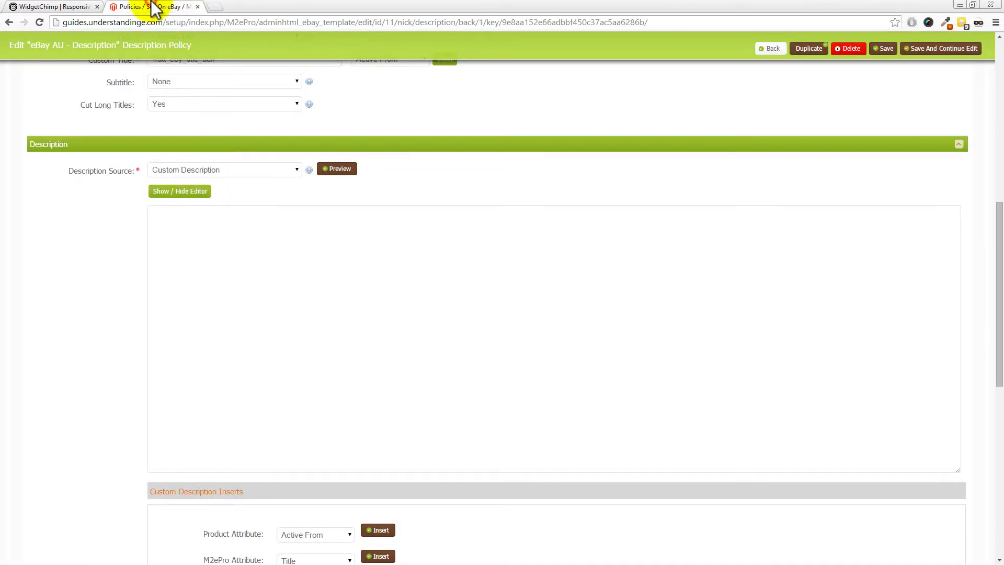
{"action": "left_click", "coordinate": [197, 216]}
{"action": "right_click", "coordinate": [195, 215]}
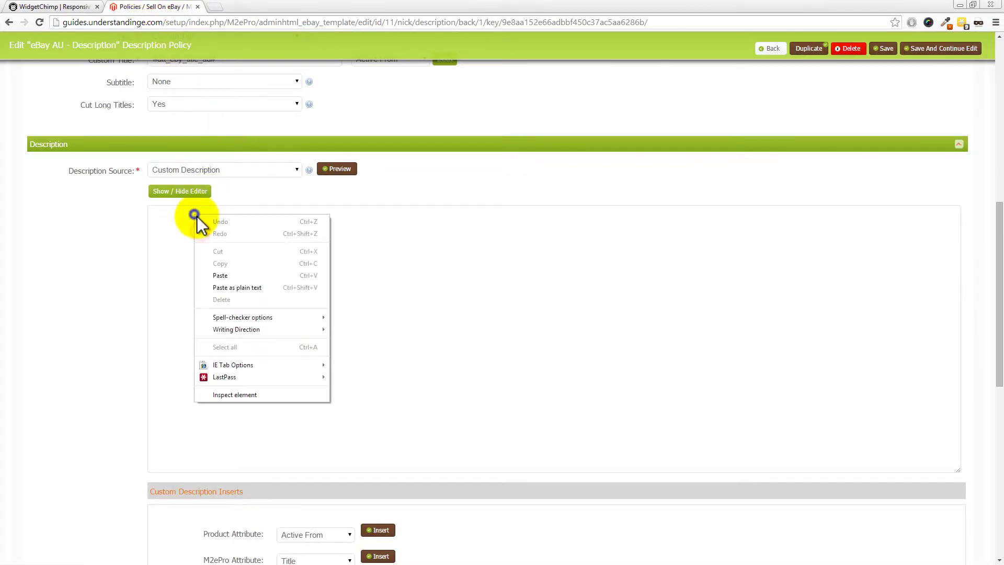
{"action": "left_click", "coordinate": [231, 275]}
{"action": "scroll", "coordinate": [314, 303], "scroll_direction": "up", "scroll_amount": 3}
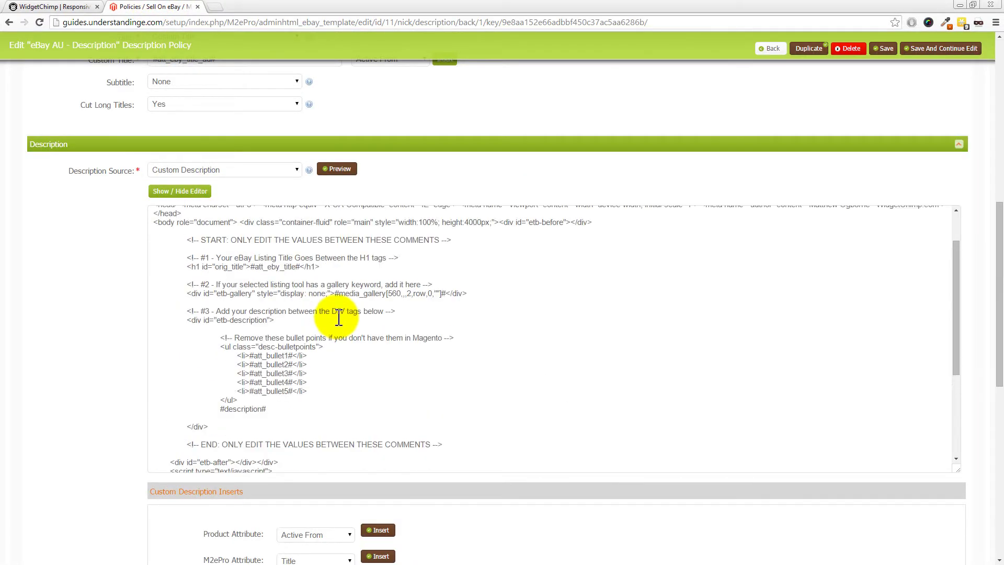
{"action": "scroll", "coordinate": [338, 317], "scroll_direction": "up", "scroll_amount": 2}
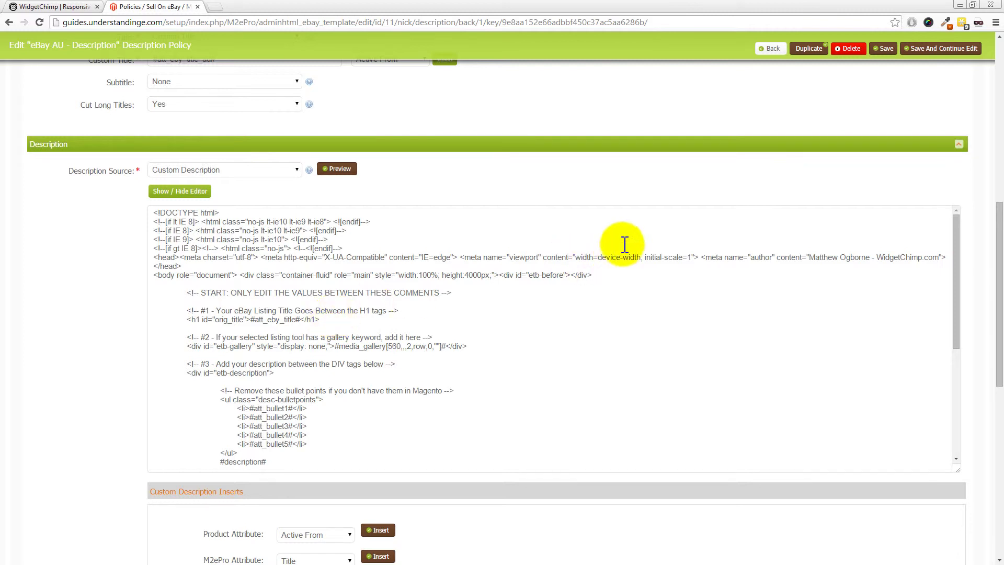
{"action": "left_click", "coordinate": [884, 50]}
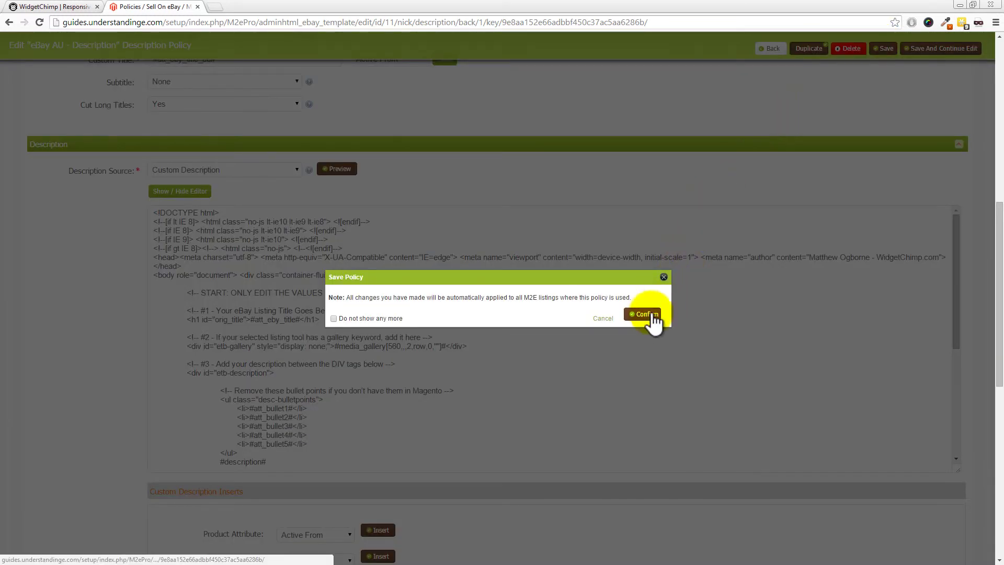
{"action": "left_click", "coordinate": [648, 315]}
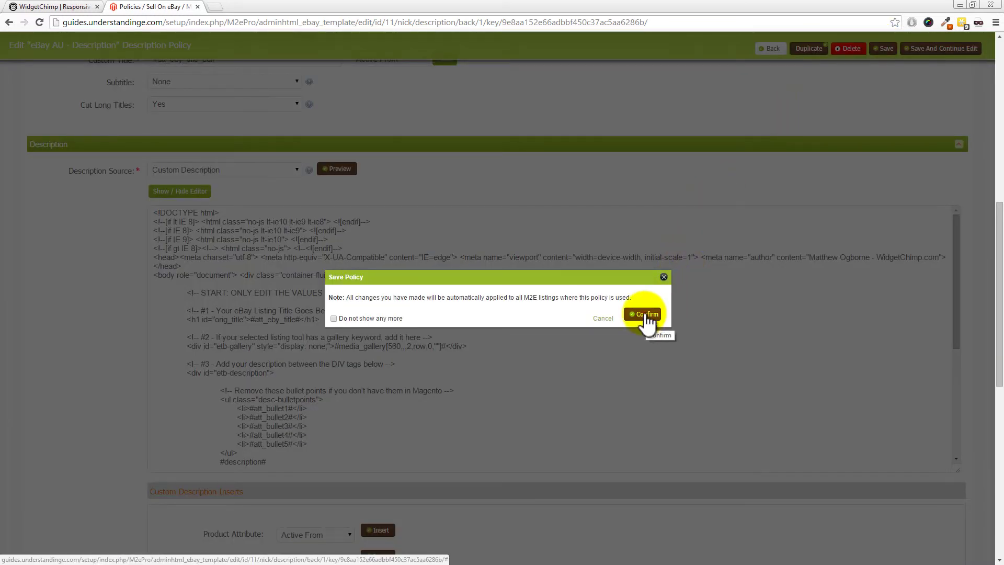